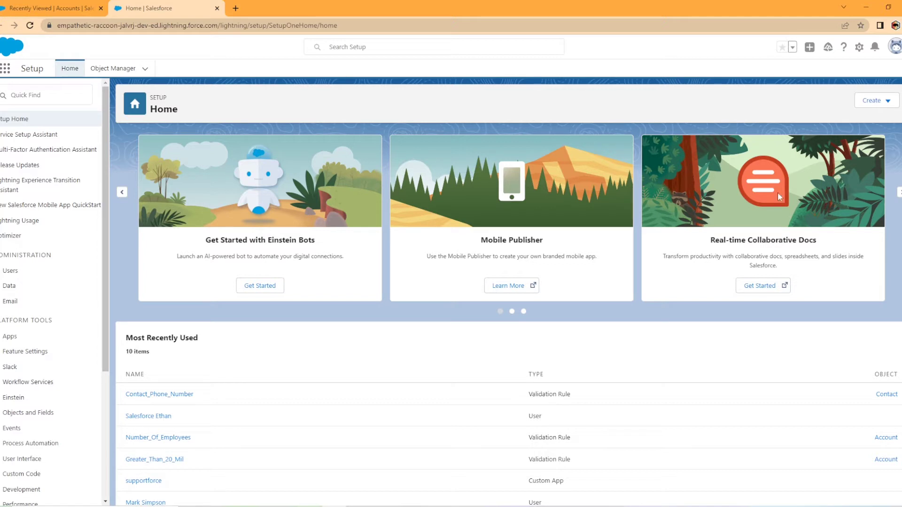
# - Search Quick Find for 'duplicat', open the Duplicate Rules page, and expand New Rule
pyautogui.click(48, 96)
pyautogui.write('duplicatge')
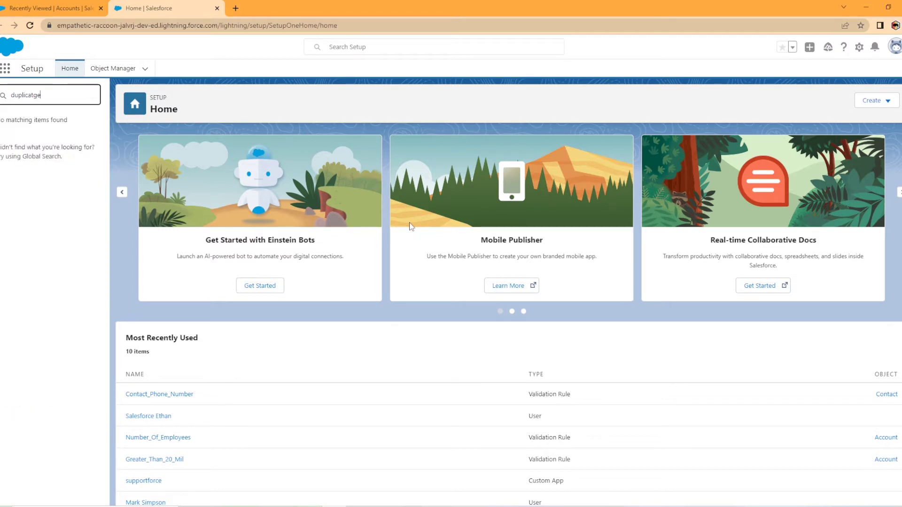
pyautogui.press('BackSpace')
pyautogui.press('BackSpace')
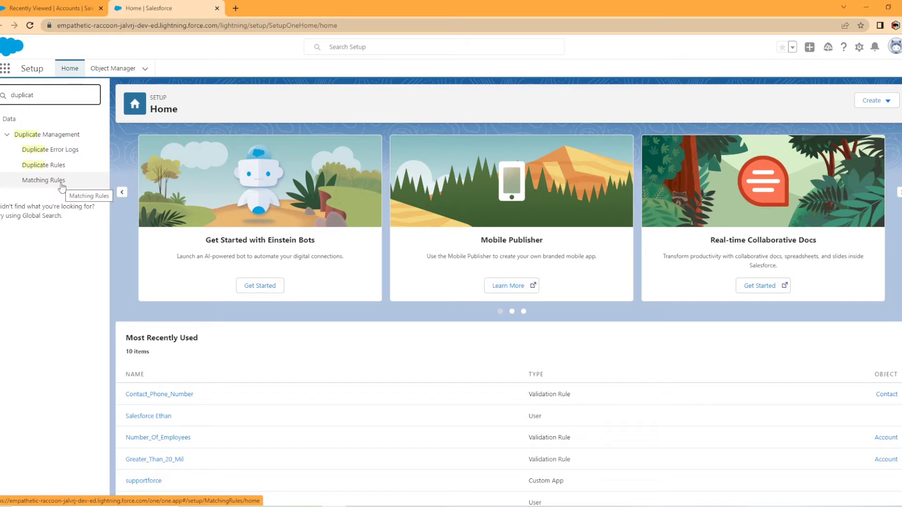
pyautogui.click(68, 167)
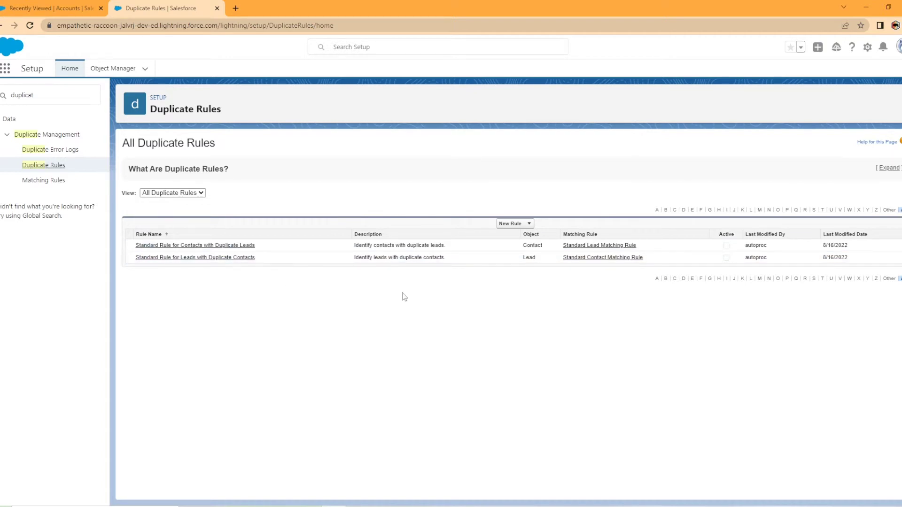
pyautogui.click(529, 224)
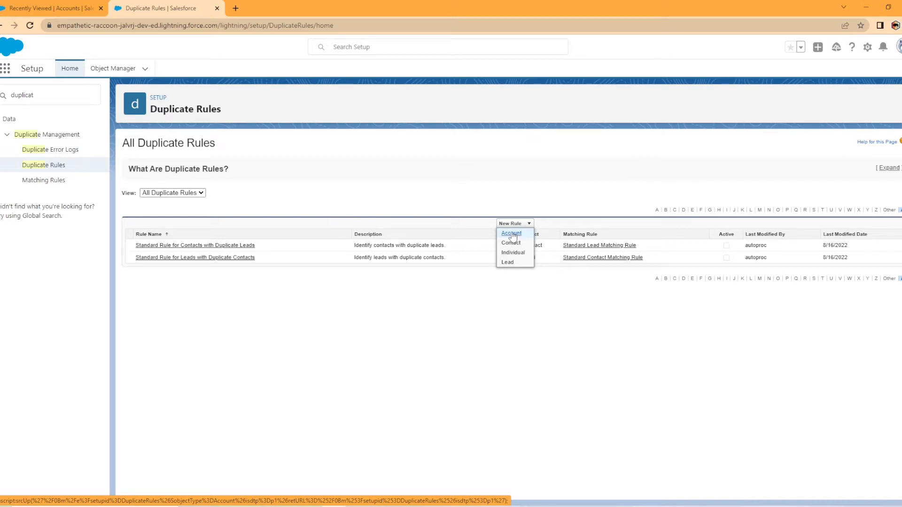
# - Start a new Account duplicate rule and name it 'Duplicate Account'
pyautogui.click(512, 233)
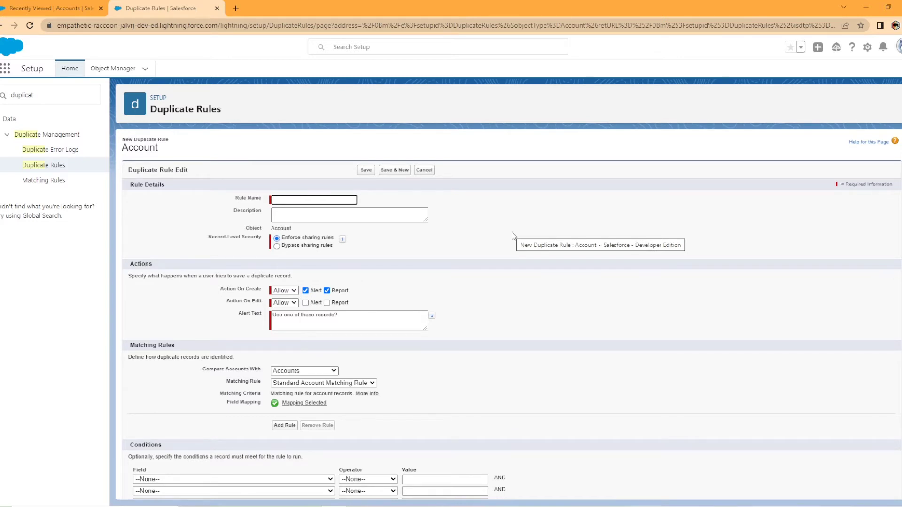
pyautogui.write('Duplicate Ru')
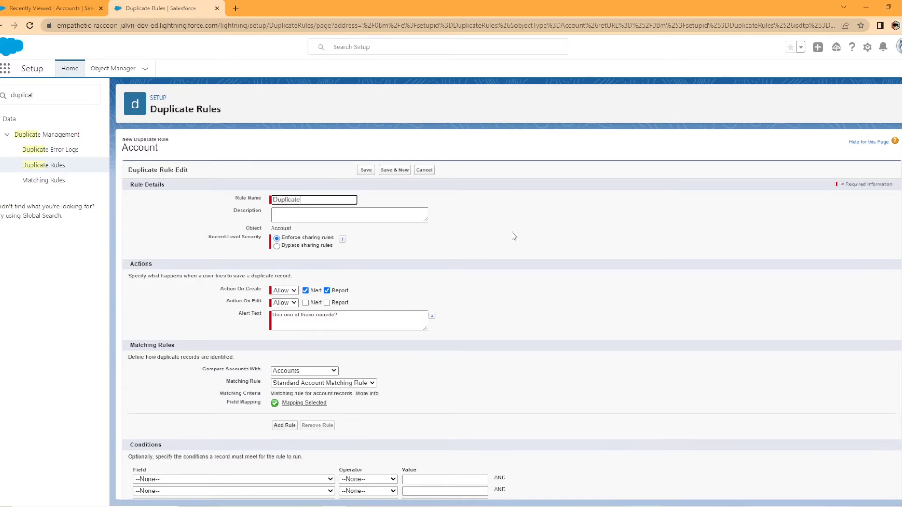
pyautogui.press('BackSpace')
pyautogui.press('BackSpace')
pyautogui.press('BackSpace')
pyautogui.write('Account Management')
pyautogui.press('BackSpace')
pyautogui.press('BackSpace')
pyautogui.press('BackSpace')
pyautogui.press('BackSpace')
pyautogui.press('BackSpace')
pyautogui.press('BackSpace')
pyautogui.press('BackSpace')
pyautogui.press('BackSpace')
pyautogui.press('BackSpace')
pyautogui.press('BackSpace')
pyautogui.click(512, 232)
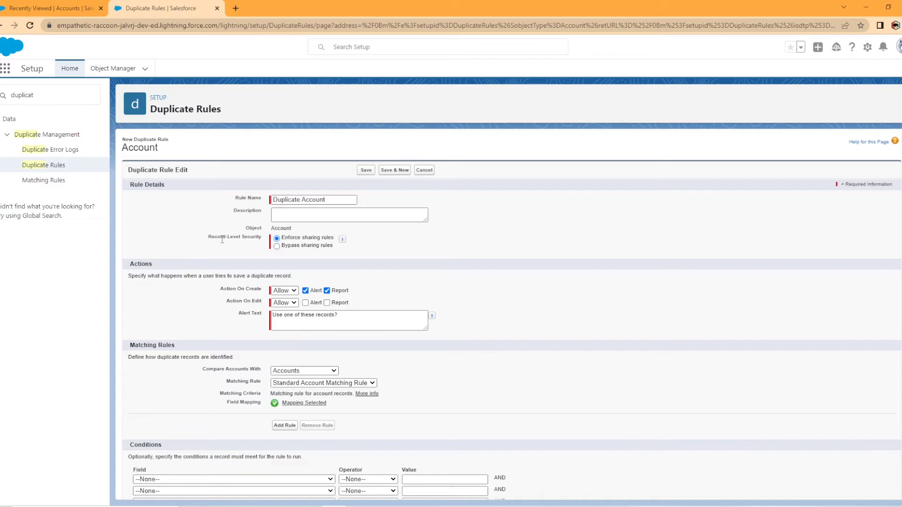
pyautogui.moveTo(343, 241)
# - Set the rule's Action On Create to Block, keeping Action On Edit as Allow
pyautogui.scroll(-1, 188, 299)
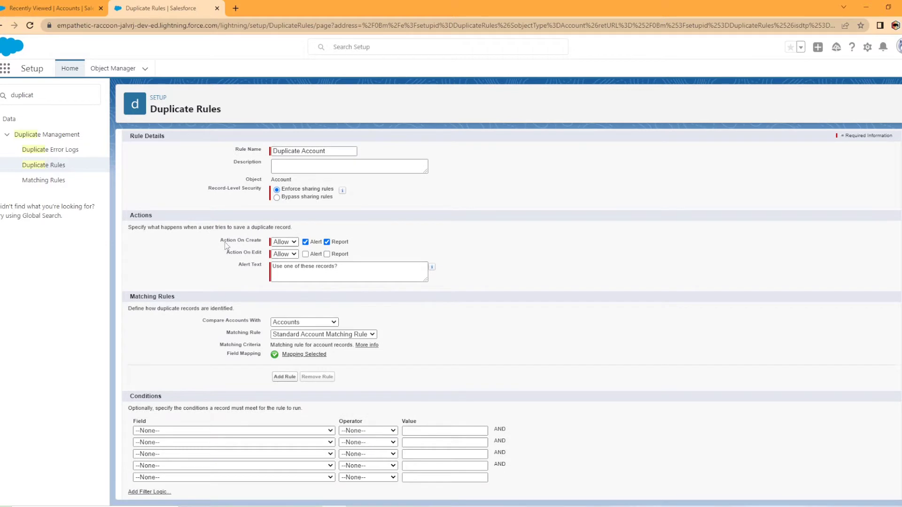
pyautogui.click(294, 243)
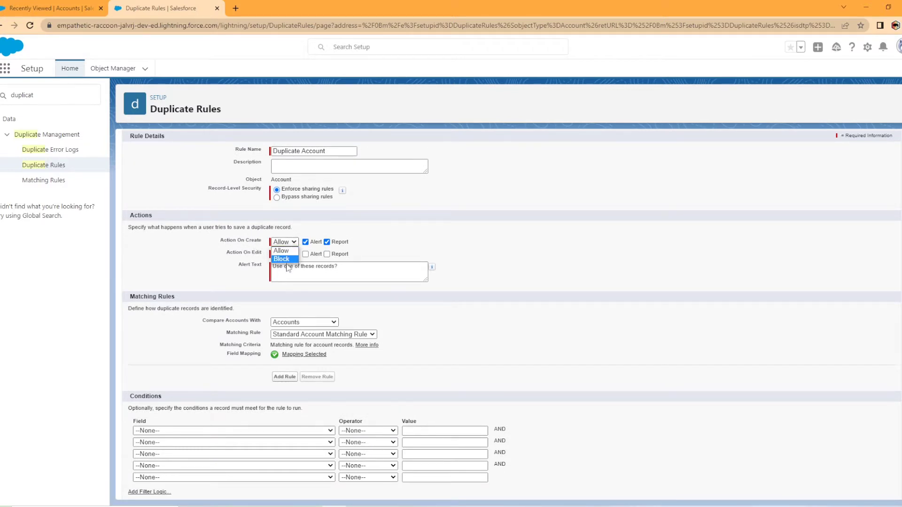
pyautogui.click(316, 253)
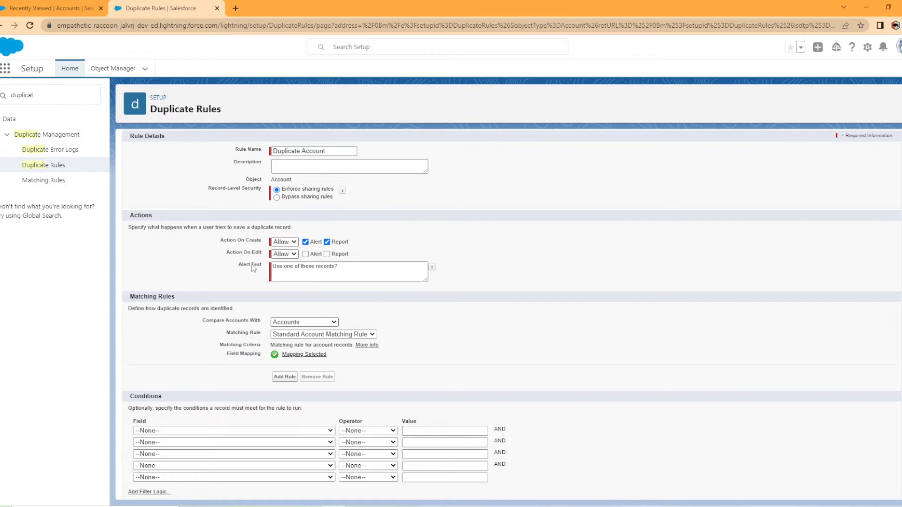
pyautogui.click(294, 254)
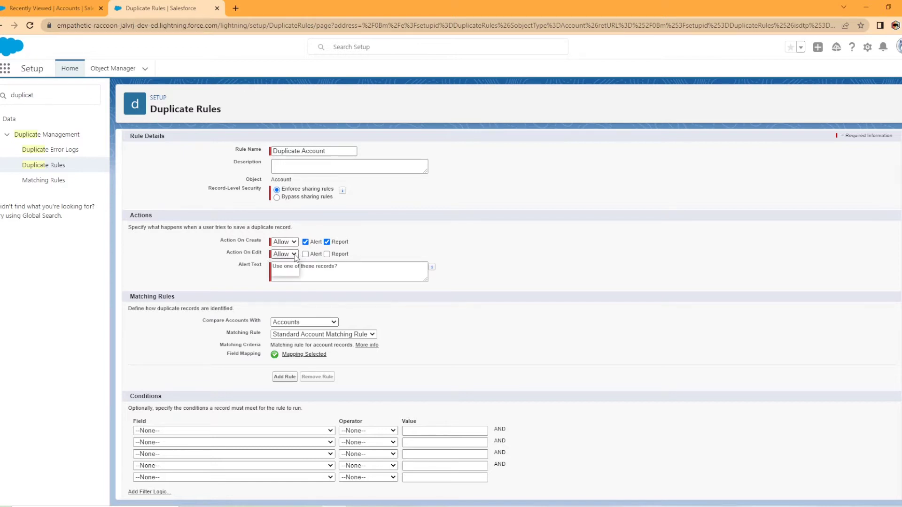
pyautogui.click(376, 244)
pyautogui.click(293, 242)
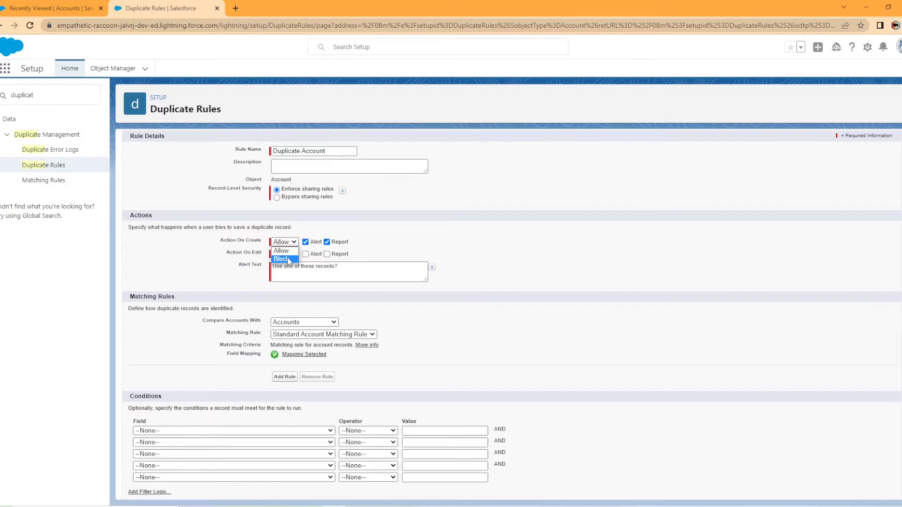
pyautogui.click(287, 259)
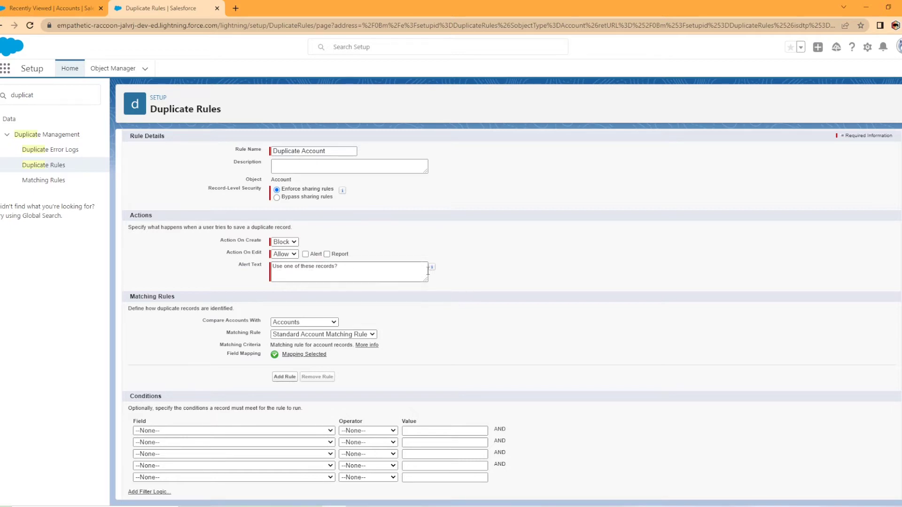
pyautogui.moveTo(432, 268)
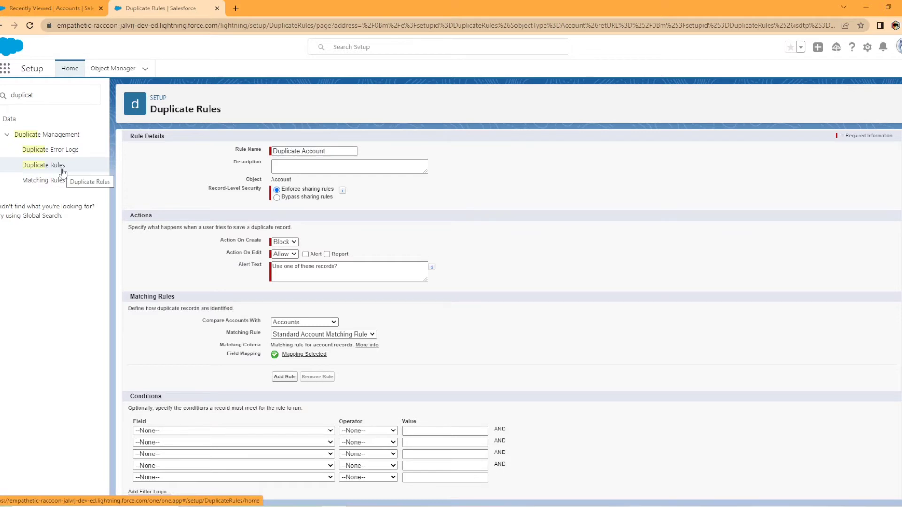
pyautogui.scroll(-1, 497, 334)
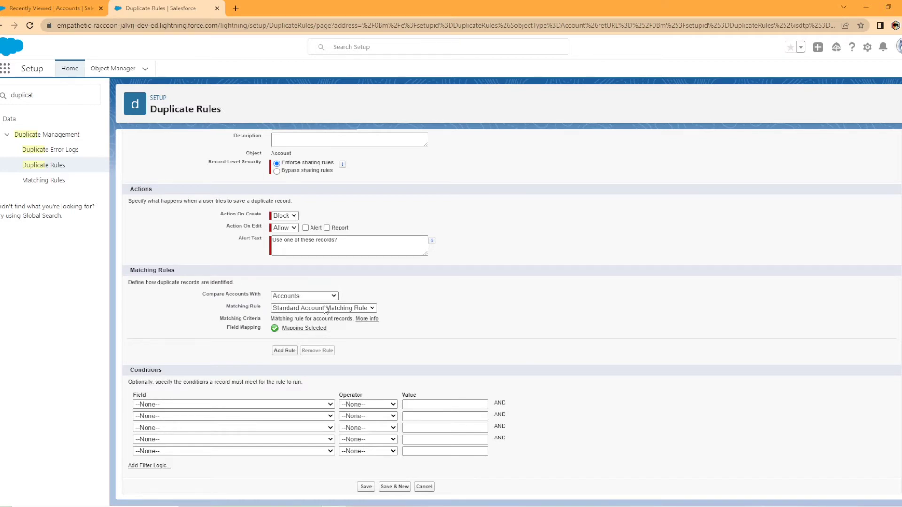
# - Choose '--Create New Matching Rule--' and save the duplicate rule
pyautogui.click(373, 309)
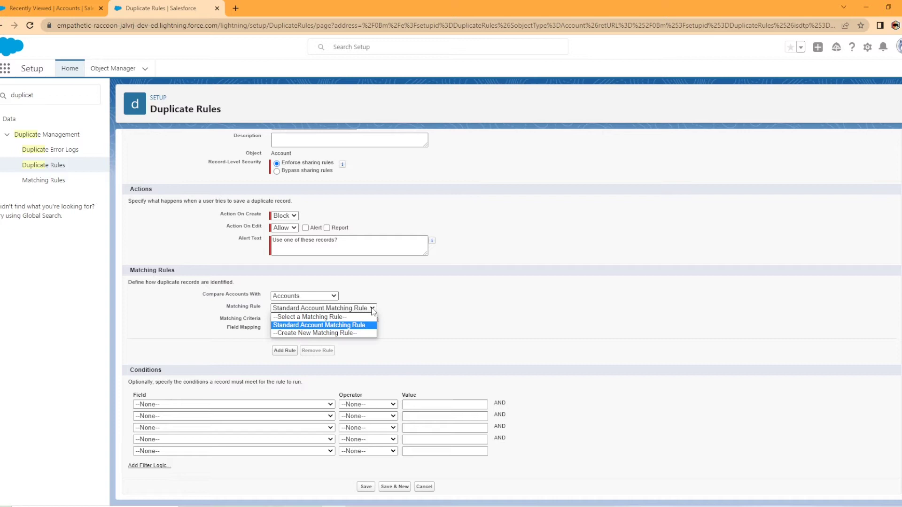
pyautogui.click(306, 333)
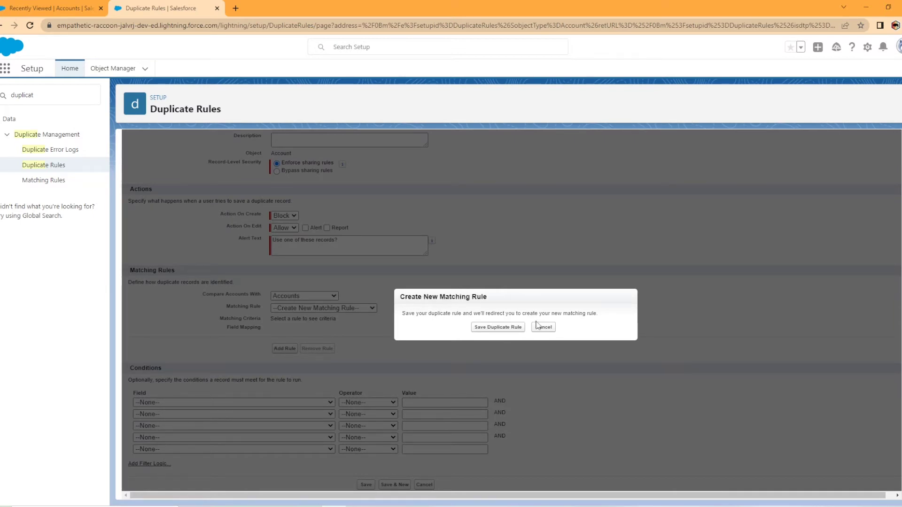
pyautogui.click(494, 328)
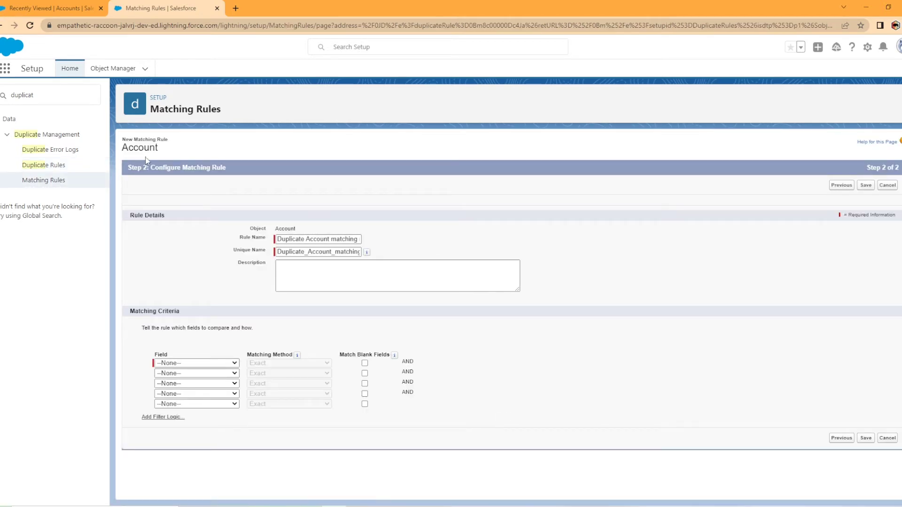
# - Make Account Name the first matching criterion with the 'Fuzzy: Company Name' method
pyautogui.click(310, 265)
pyautogui.click(234, 364)
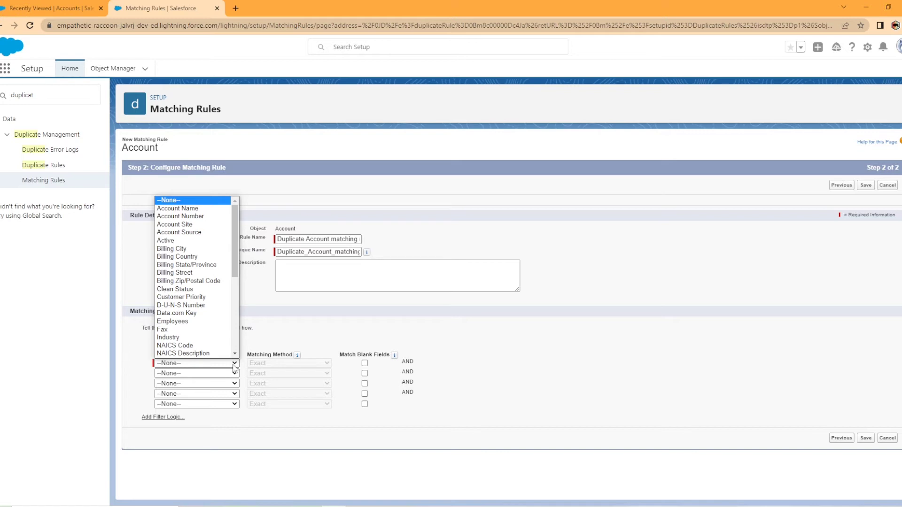
pyautogui.click(187, 209)
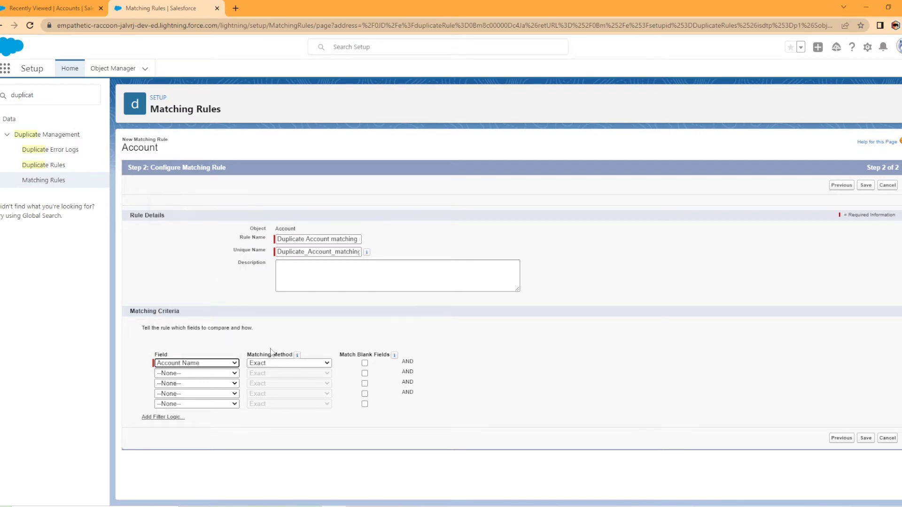
pyautogui.click(326, 364)
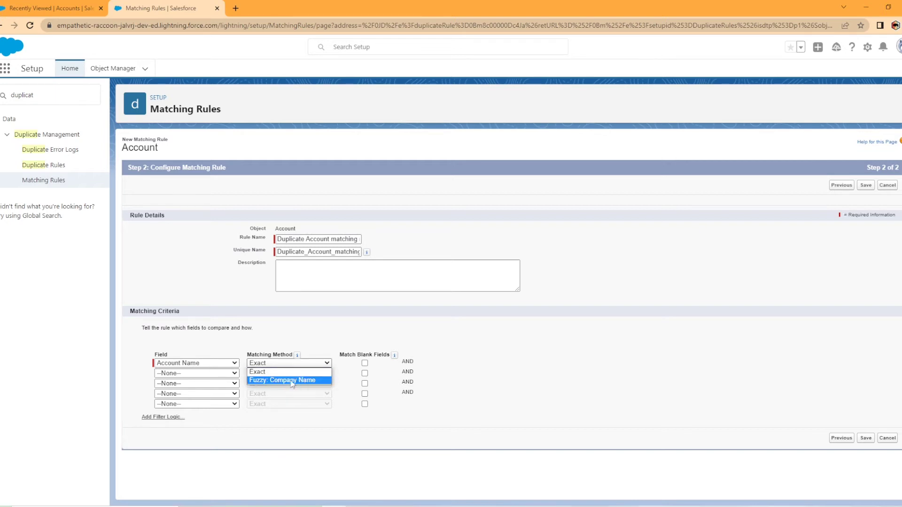
pyautogui.click(283, 380)
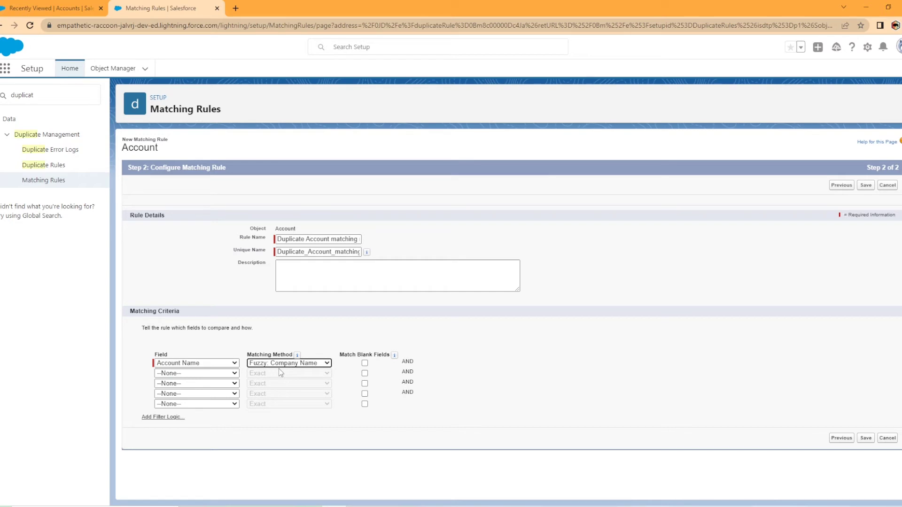
# - Add Phone as the second matching criterion, keeping the Exact method
pyautogui.moveTo(396, 358)
pyautogui.click(189, 375)
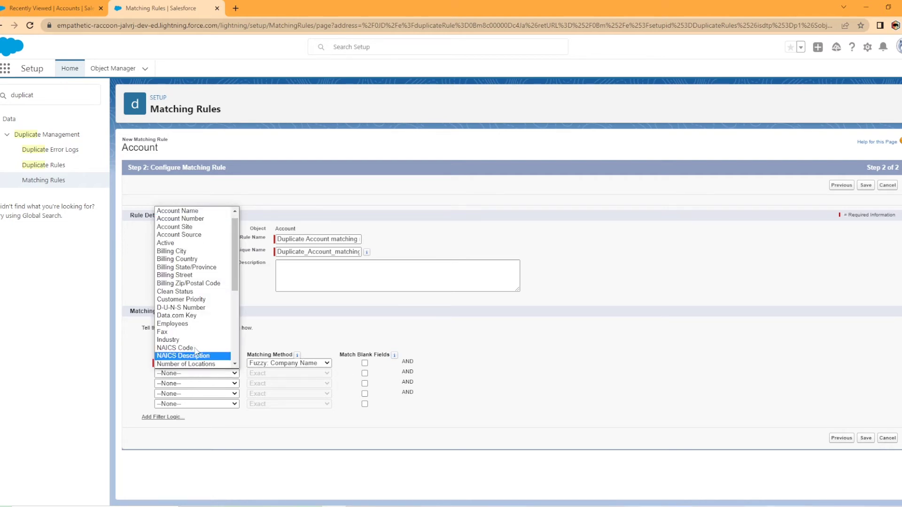
pyautogui.scroll(-3, 195, 329)
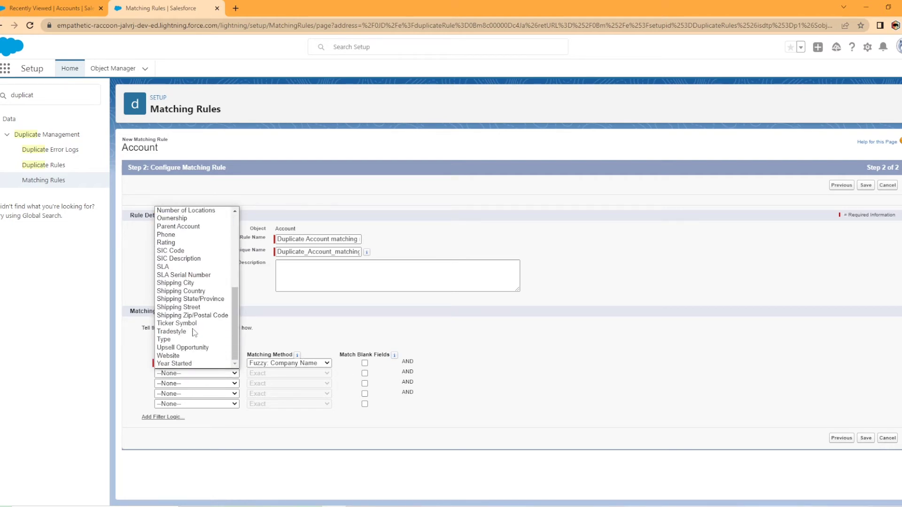
pyautogui.click(192, 234)
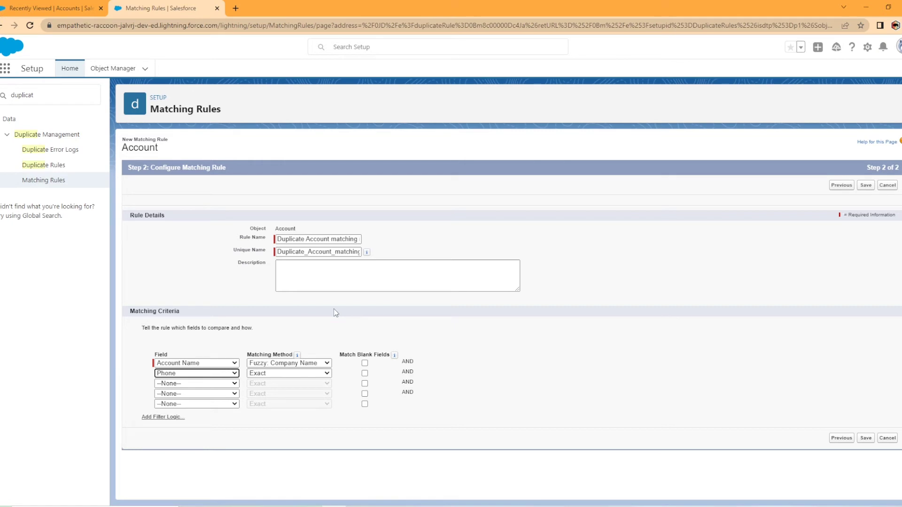
# - Change the filter logic to '1 OR 2' and save the matching rule
pyautogui.click(171, 417)
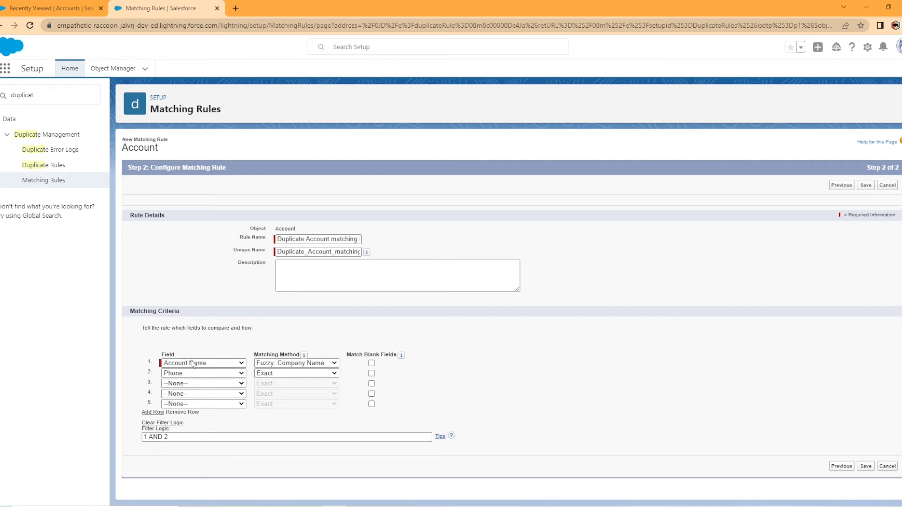
pyautogui.doubleClick(154, 439)
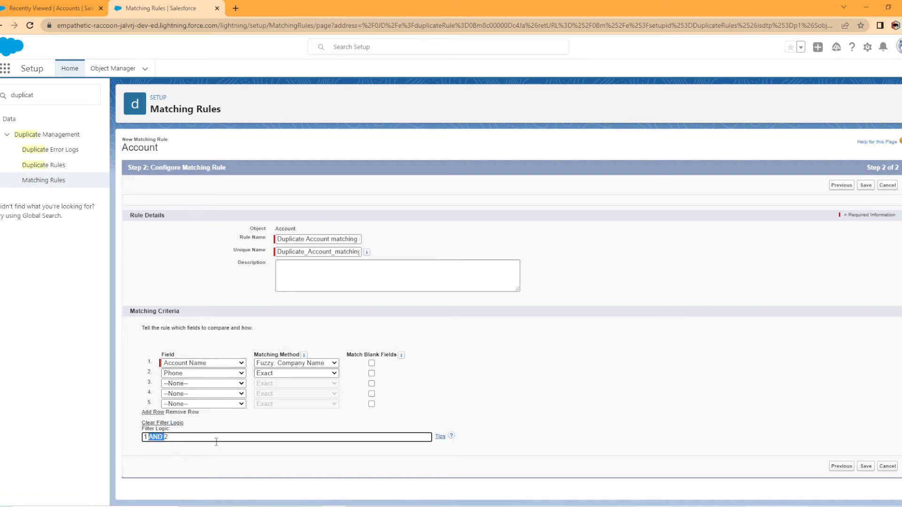
pyautogui.write('OR')
pyautogui.click(866, 466)
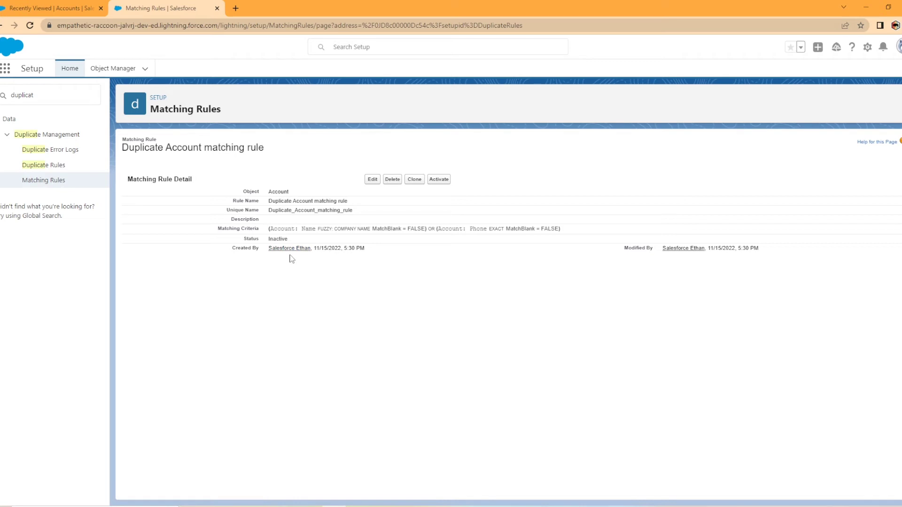
# - Activate the Duplicate Account matching rule and open the Duplicate Account duplicate rule
pyautogui.click(437, 179)
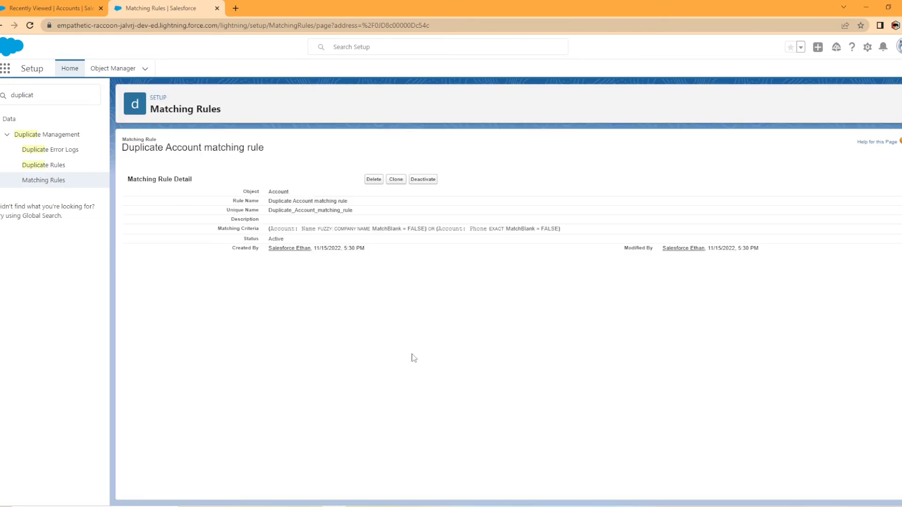
pyautogui.click(46, 169)
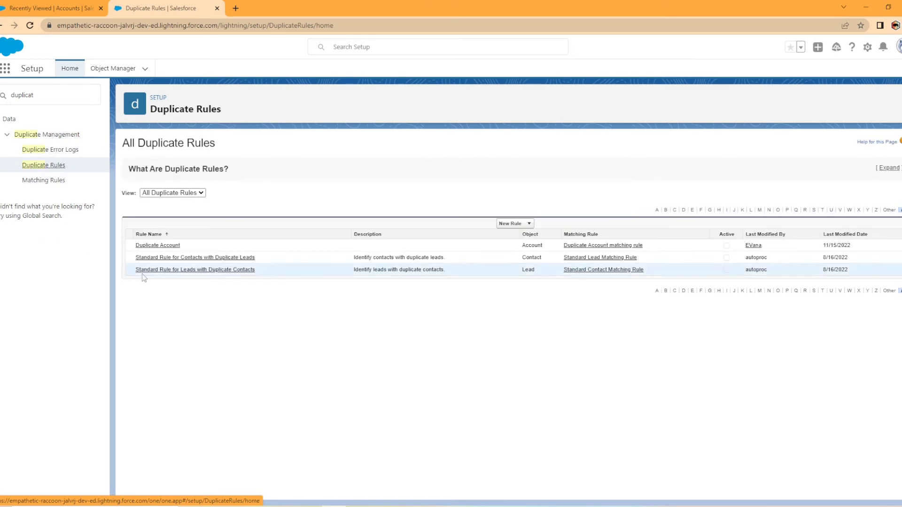
pyautogui.click(159, 246)
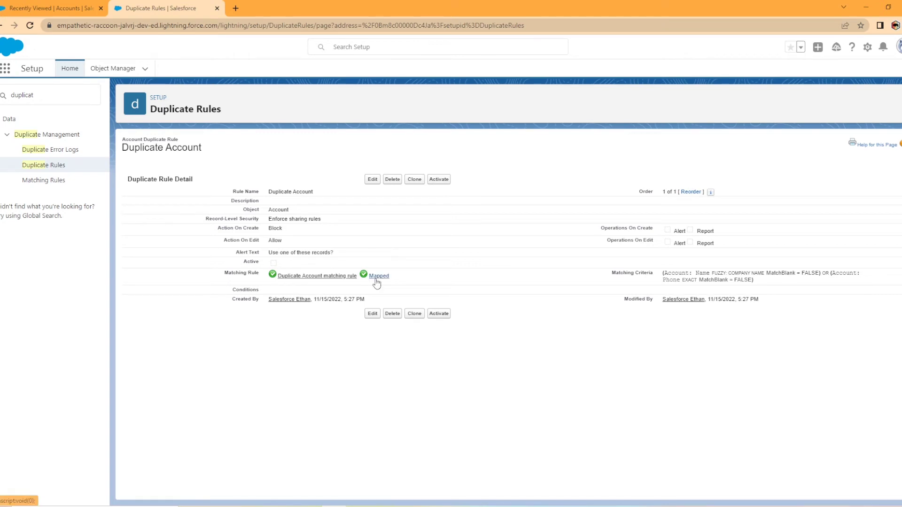
# - Edit the Duplicate Account rule and browse the Conditions field list without adding a condition
pyautogui.click(372, 179)
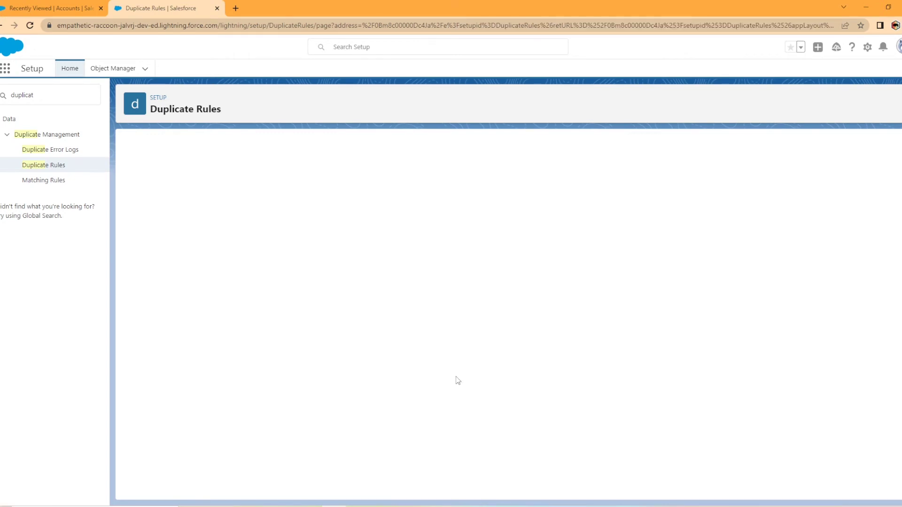
pyautogui.scroll(-2, 376, 399)
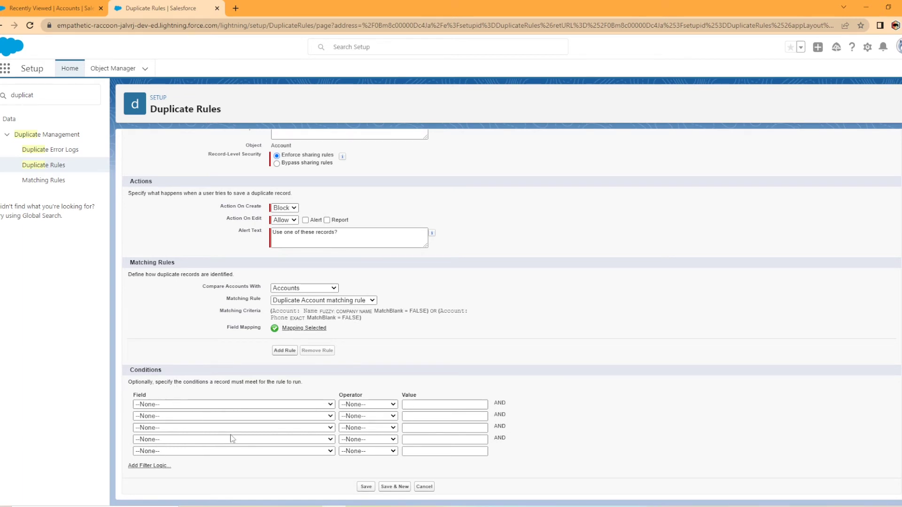
pyautogui.click(269, 405)
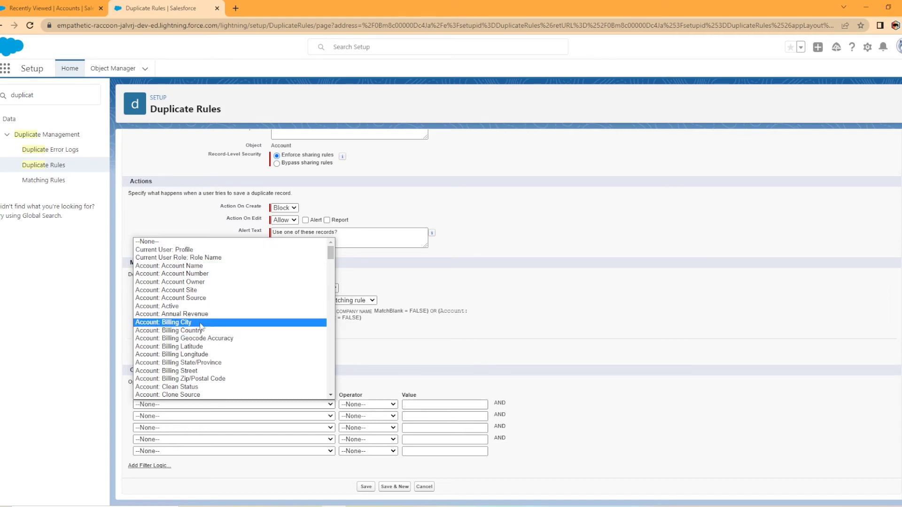
pyautogui.scroll(-15, 199, 332)
pyautogui.scroll(8, 183, 350)
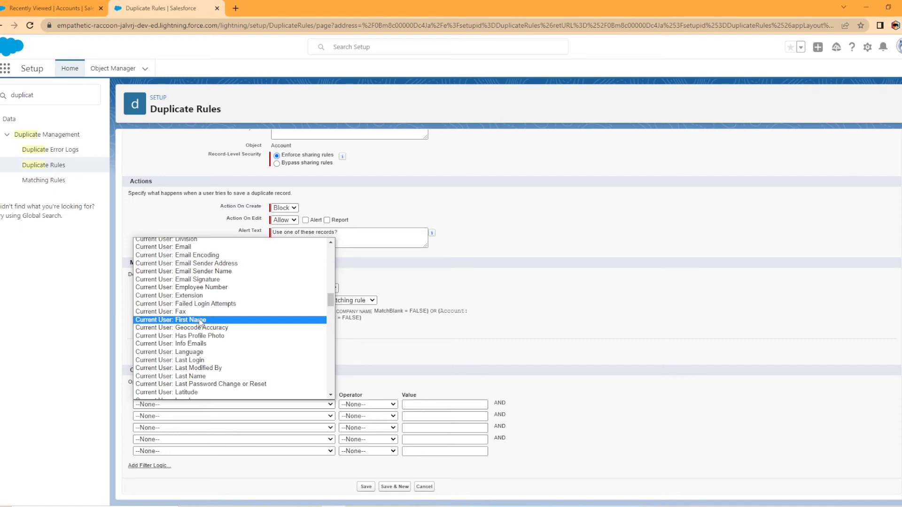
pyautogui.scroll(-20, 207, 329)
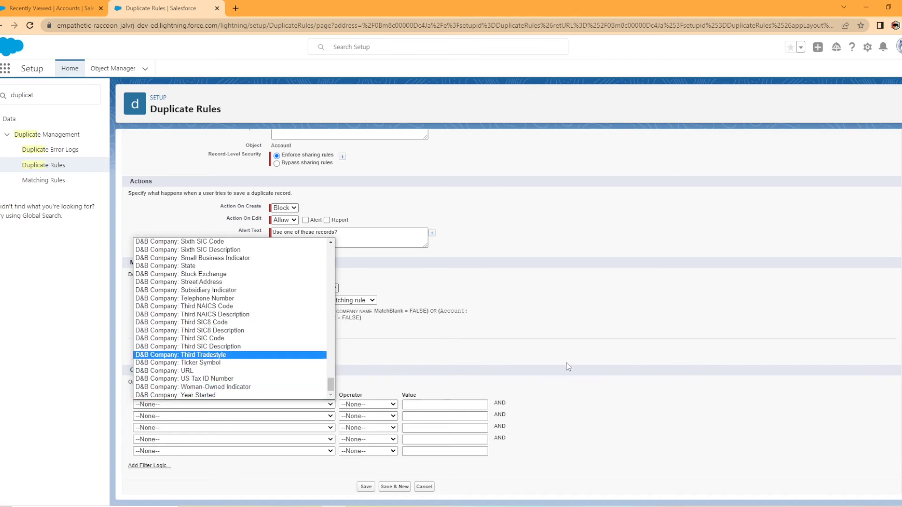
pyautogui.click(555, 385)
pyautogui.scroll(2, 570, 435)
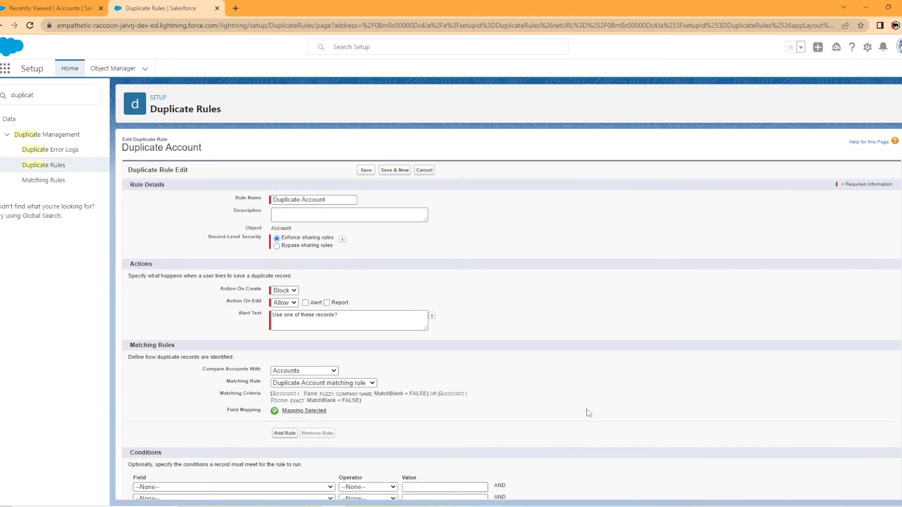
# - Cancel the edit, activate the Duplicate Account rule, and return to the Express Logistics account tab
pyautogui.click(423, 171)
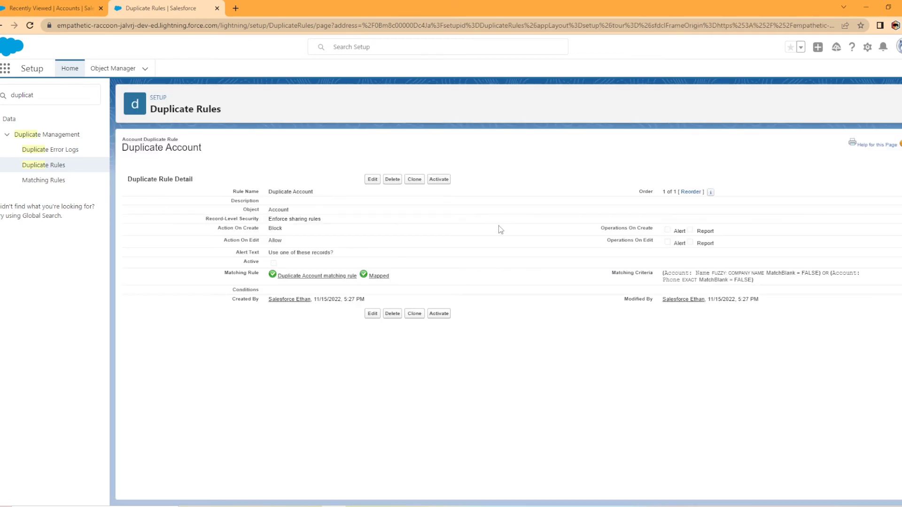
pyautogui.click(439, 180)
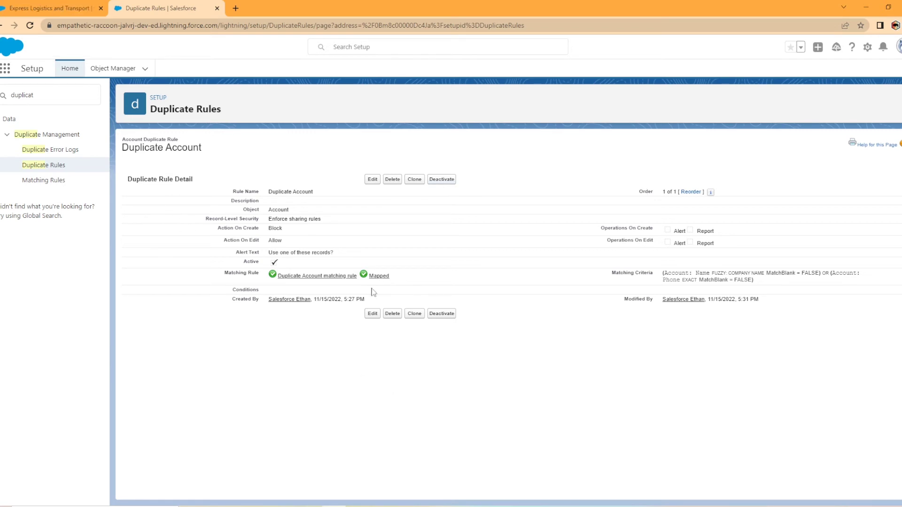
pyautogui.click(49, 8)
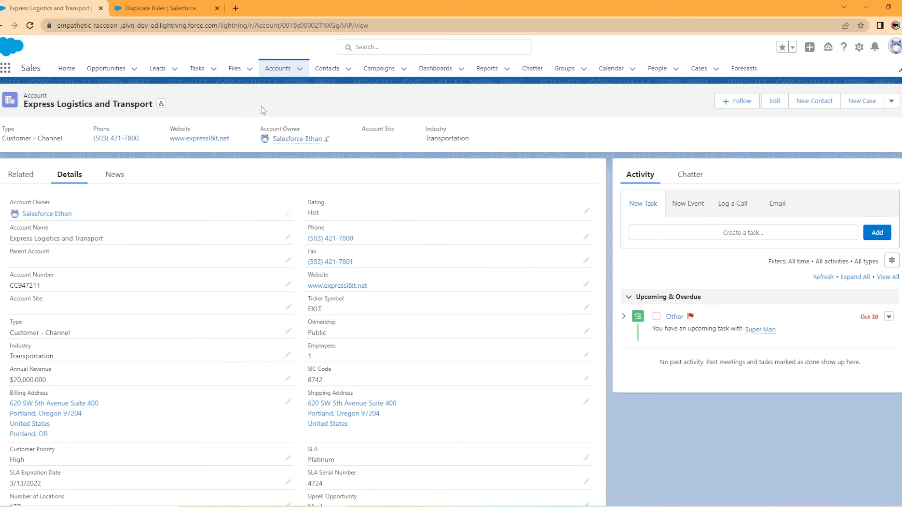
# - Start a new account named 'Express Logistics and Transport' from the Accounts list and try saving it
pyautogui.click(297, 68)
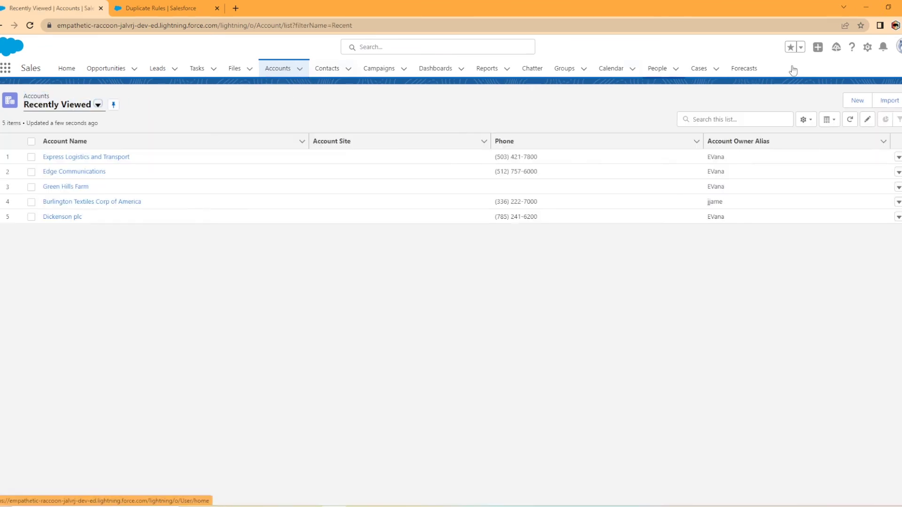
pyautogui.click(857, 100)
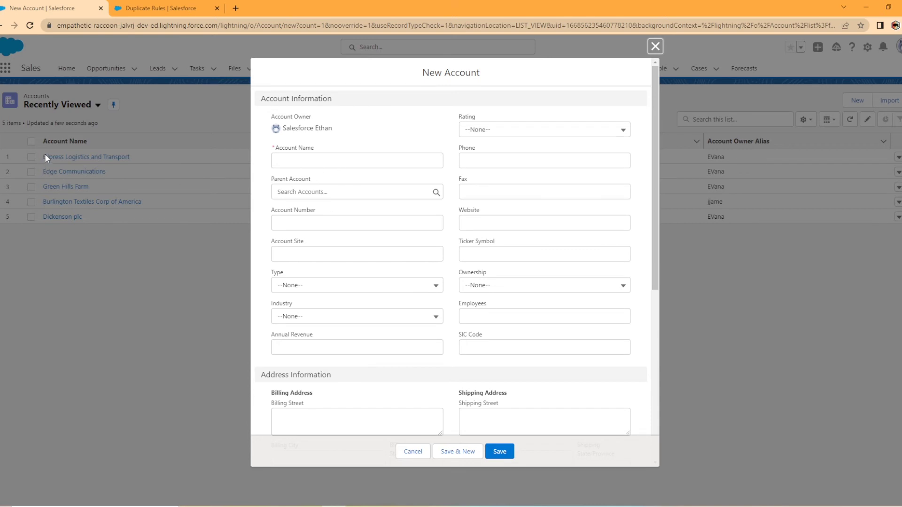
pyautogui.click(328, 160)
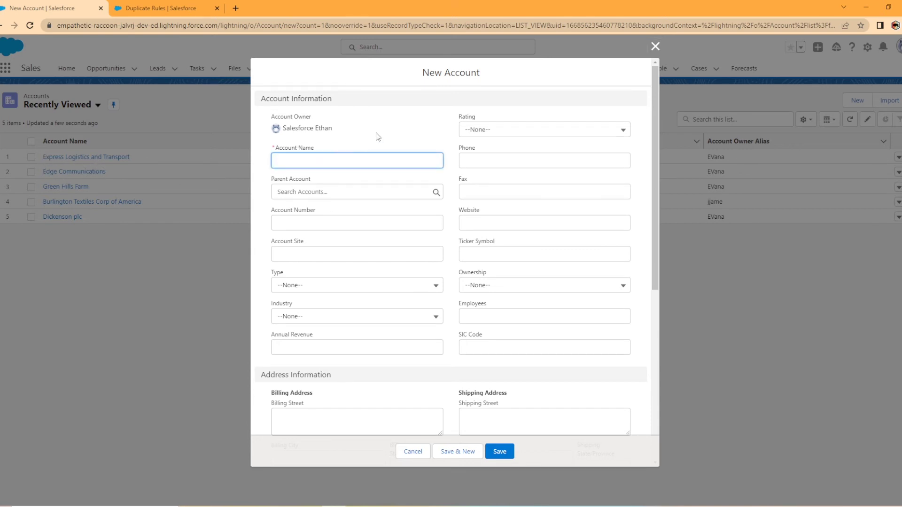
pyautogui.write('Express Logistics and Transport')
pyautogui.click(493, 162)
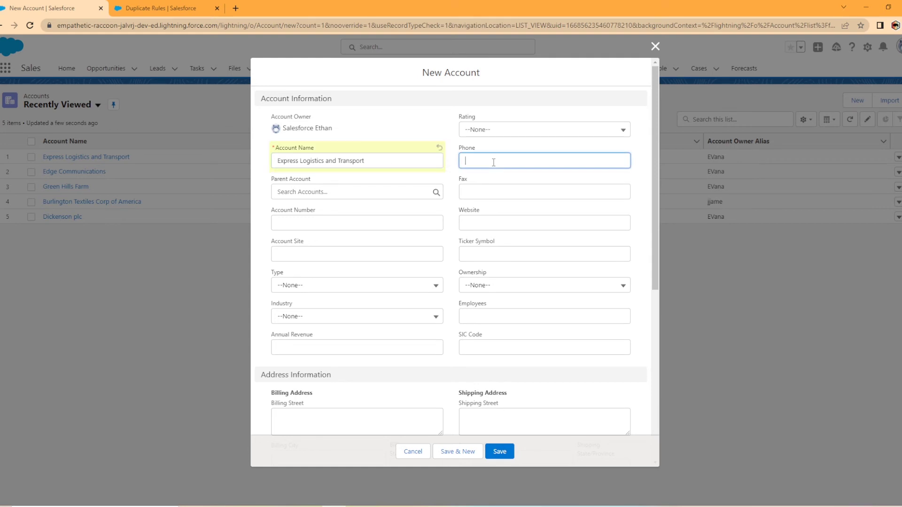
pyautogui.press('Return')
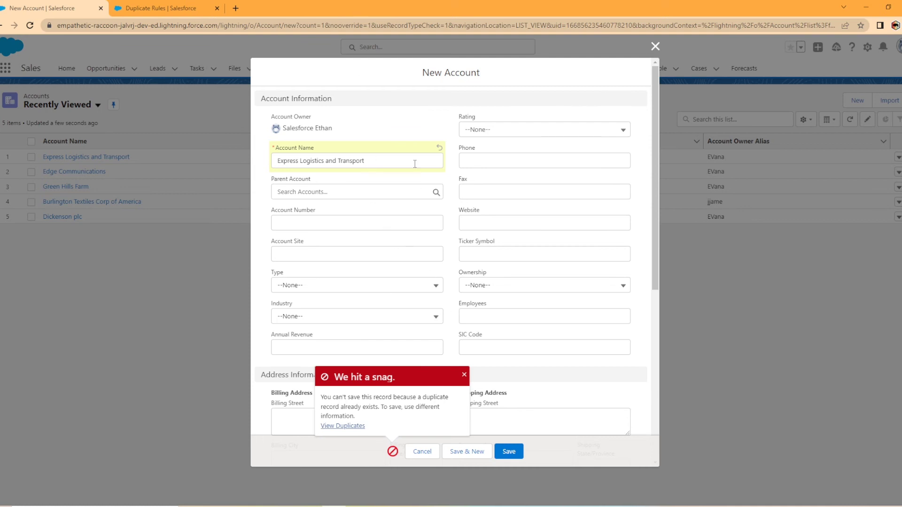
# - Clear the Account Name field and dismiss the duplicate error message
pyautogui.doubleClick(352, 161)
pyautogui.hotkey('ctrl', 'a')
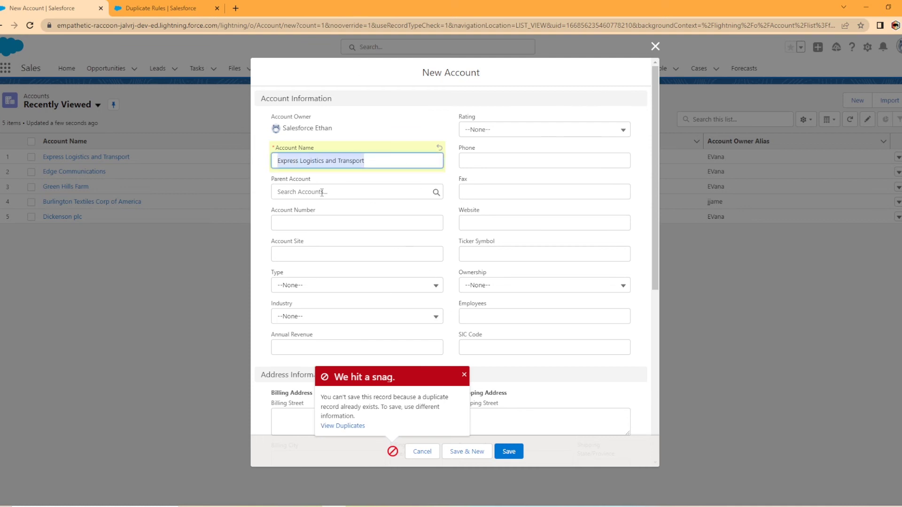
pyautogui.press('BackSpace')
pyautogui.click(482, 160)
pyautogui.click(464, 374)
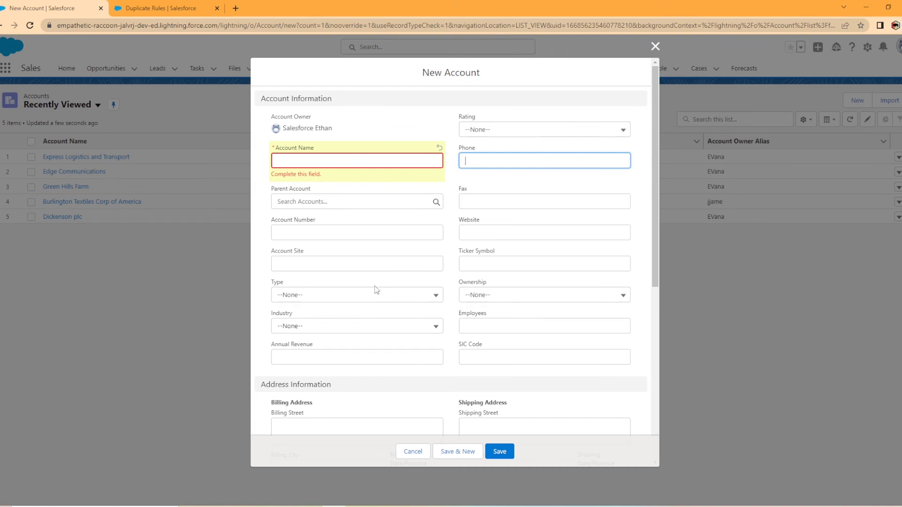
# - Try saving with the variant name 'Express Logistics & Transport', then clear the name again
pyautogui.click(353, 161)
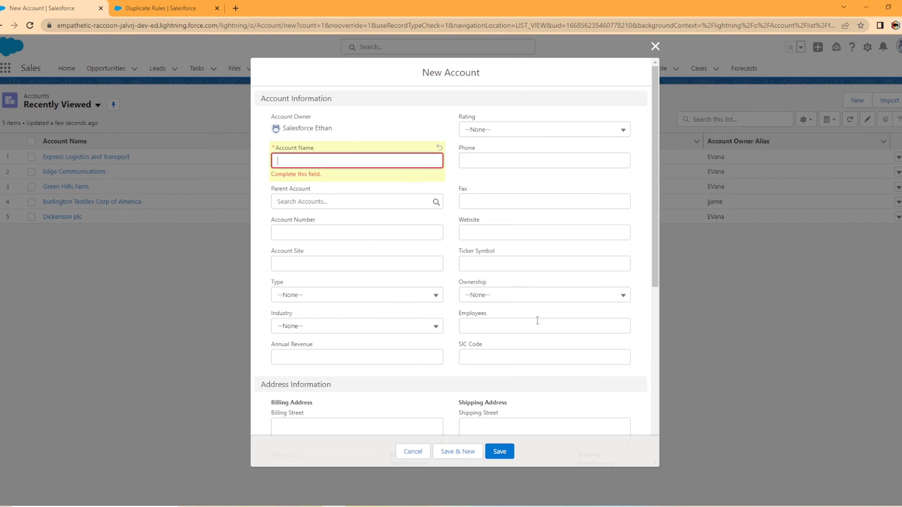
pyautogui.write('Express Logistics & Transport')
pyautogui.click(510, 199)
pyautogui.press('Return')
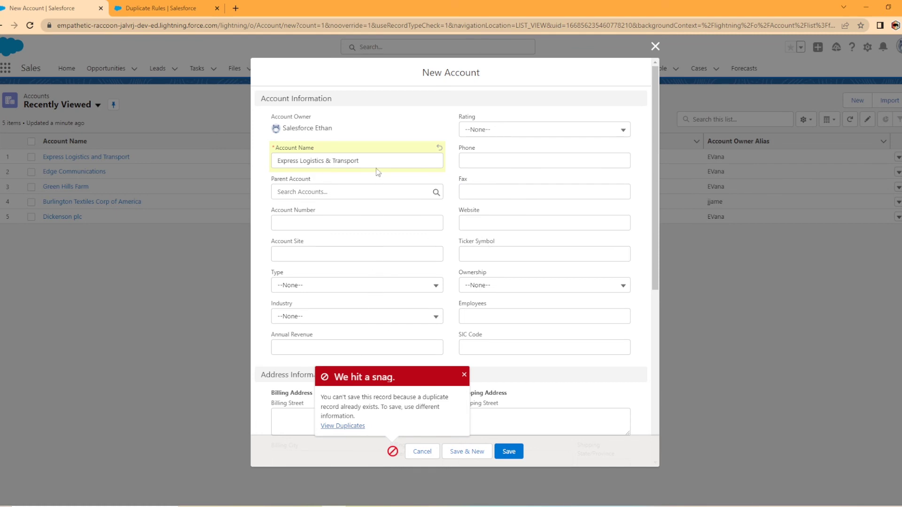
pyautogui.moveTo(376, 161); pyautogui.dragTo(278, 173)
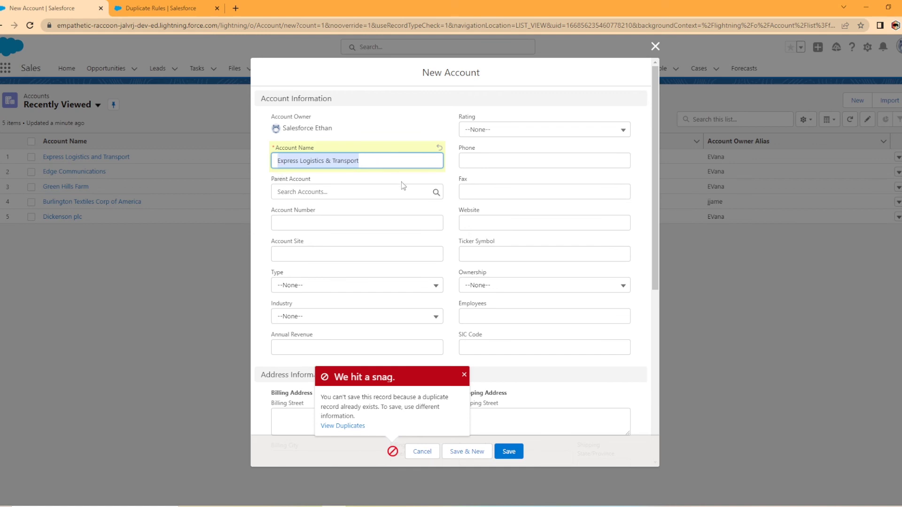
pyautogui.press('BackSpace')
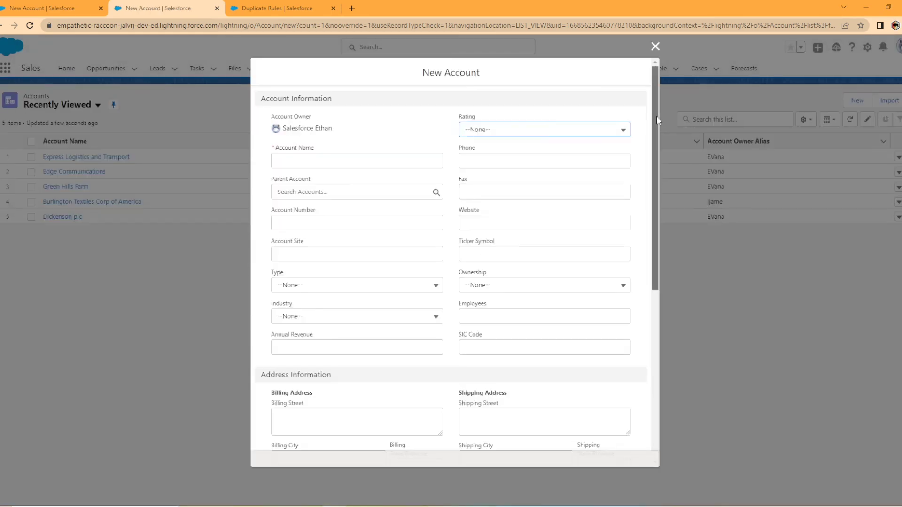
pyautogui.click(655, 46)
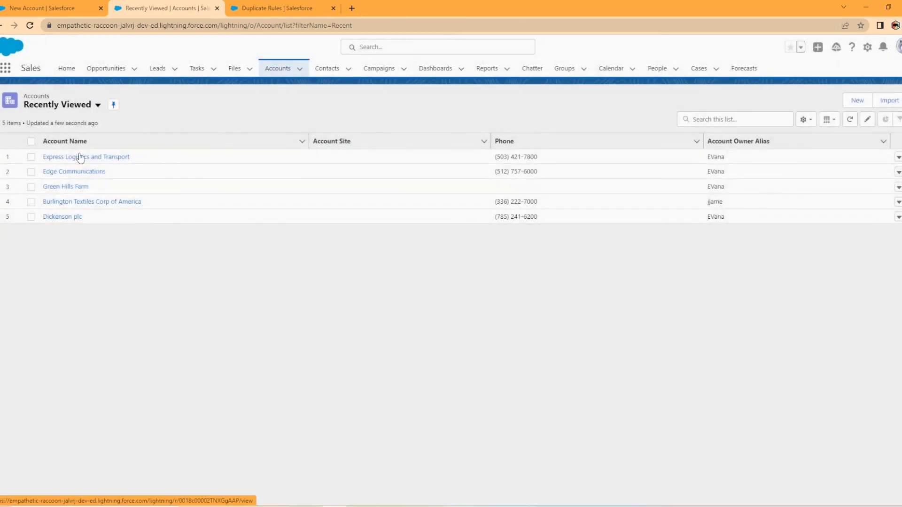
pyautogui.click(78, 156)
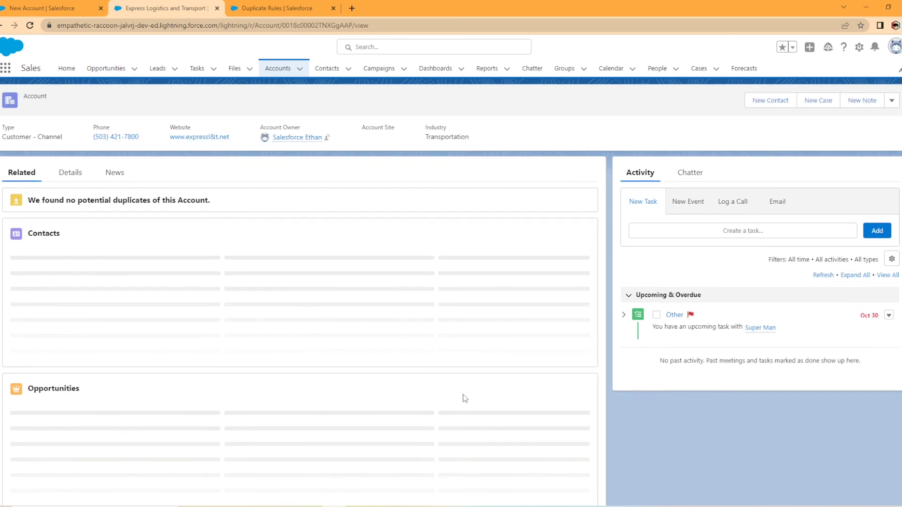
pyautogui.moveTo(139, 139); pyautogui.dragTo(93, 138)
pyautogui.hotkey('ctrl', 'c')
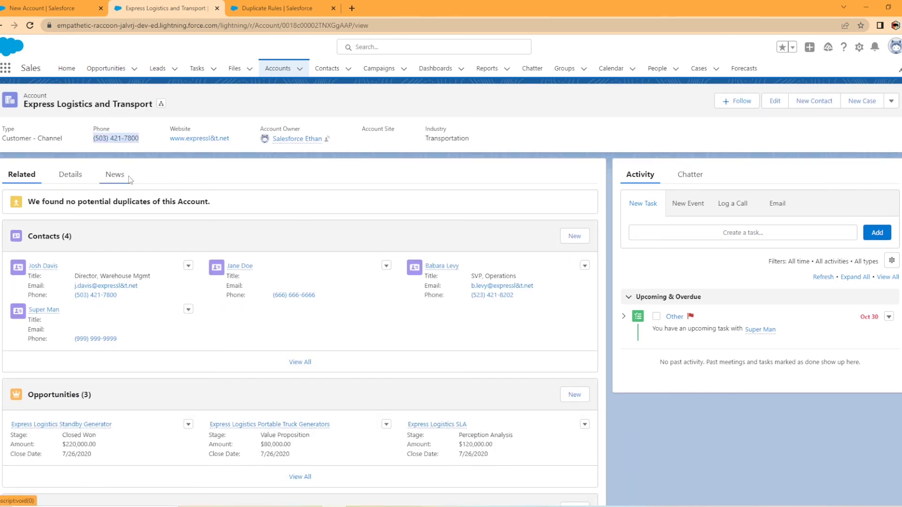
pyautogui.click(45, 8)
pyautogui.click(493, 162)
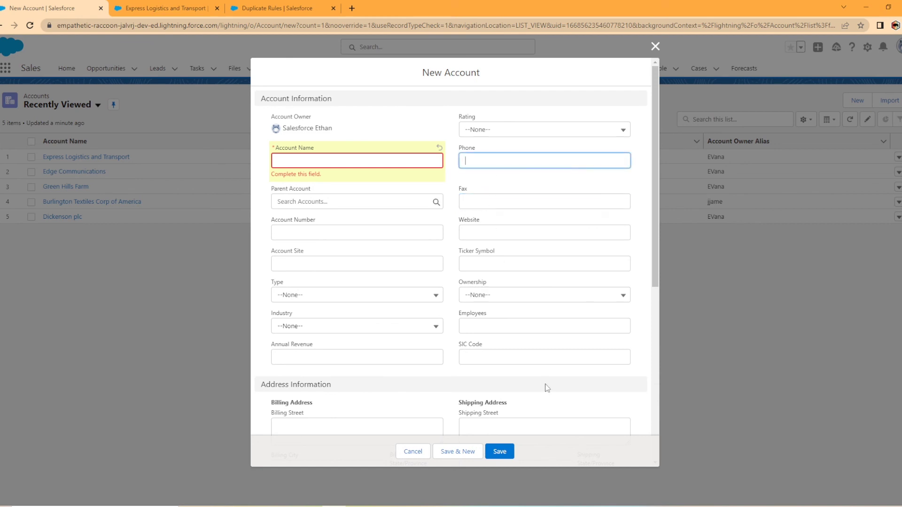
pyautogui.hotkey('ctrl', 'v')
pyautogui.click(530, 201)
pyautogui.click(499, 451)
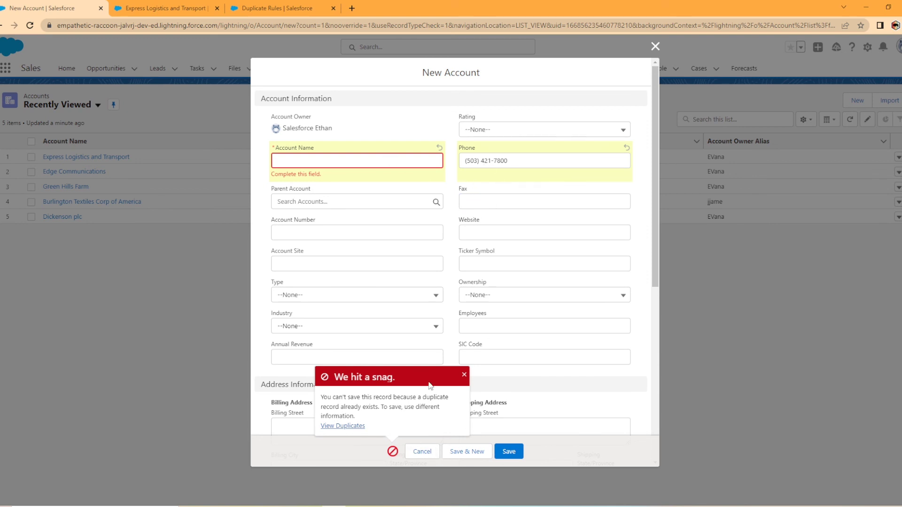
# - Remove the phone number's hyphen, restore it, and try saving again
pyautogui.click(497, 162)
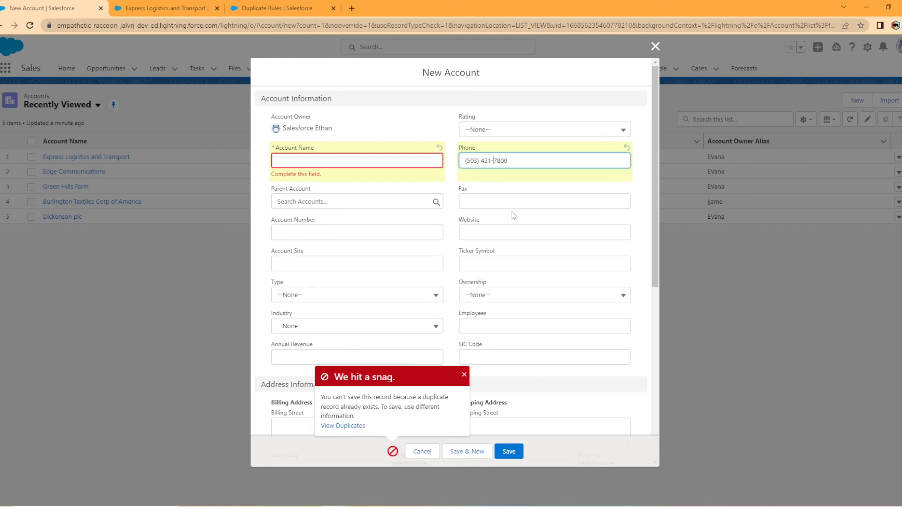
pyautogui.press('BackSpace')
pyautogui.click(524, 201)
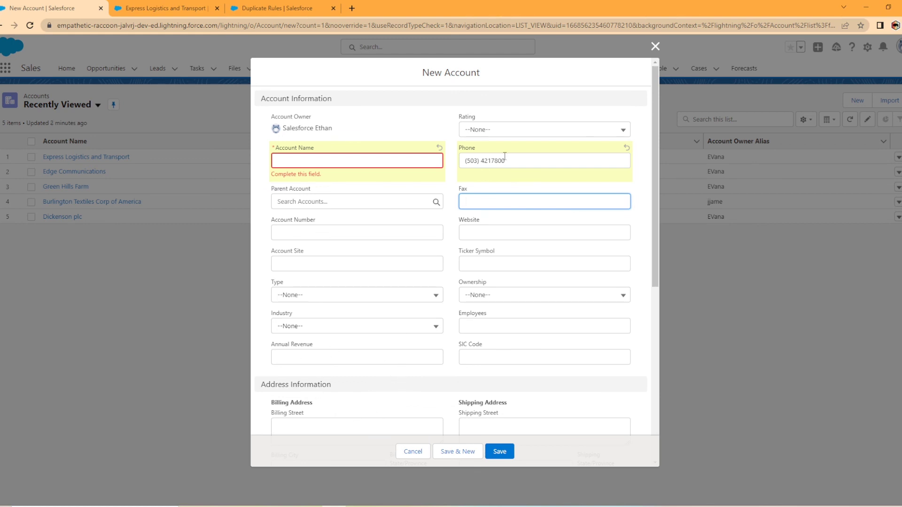
pyautogui.click(491, 160)
pyautogui.write('-')
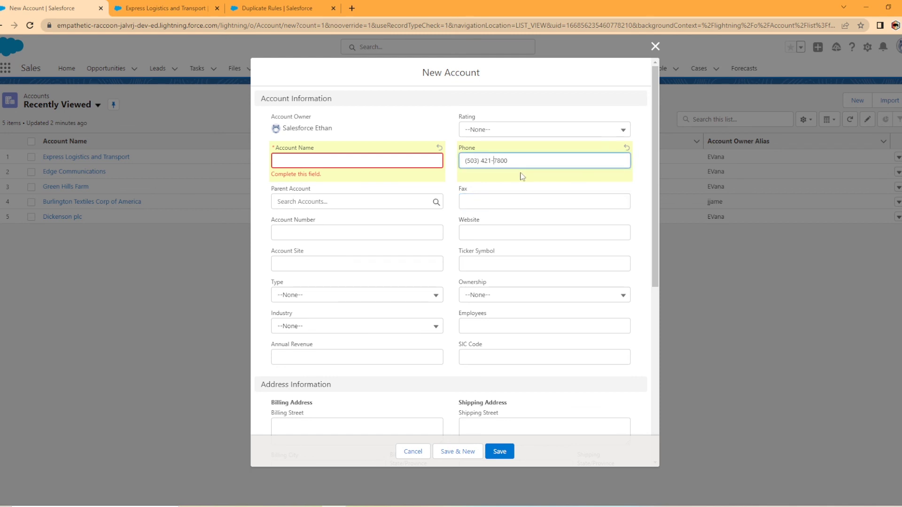
pyautogui.click(526, 201)
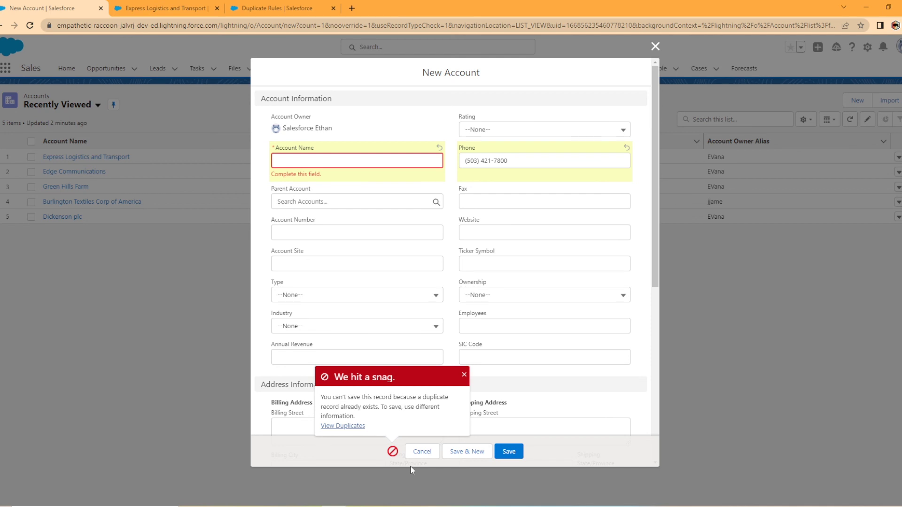
# - View the matching duplicates and open the existing Express Logistics and Transport account
pyautogui.click(344, 426)
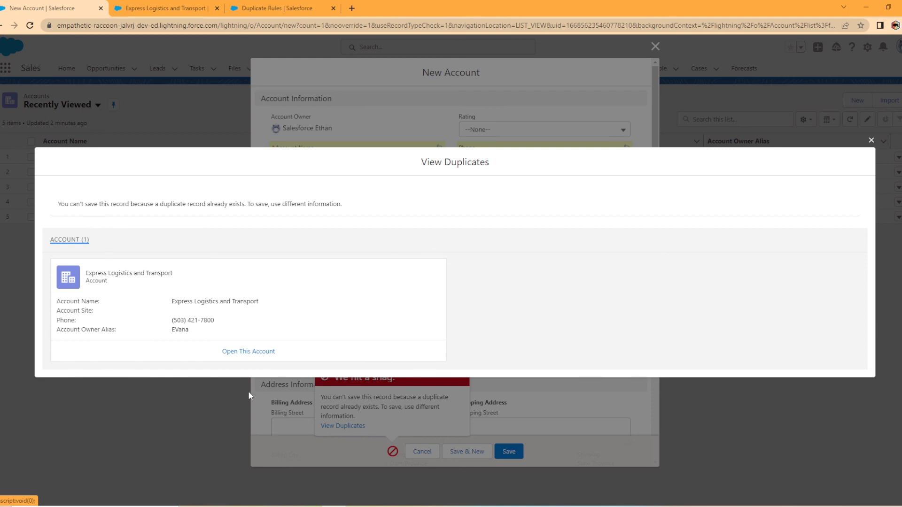
pyautogui.click(258, 352)
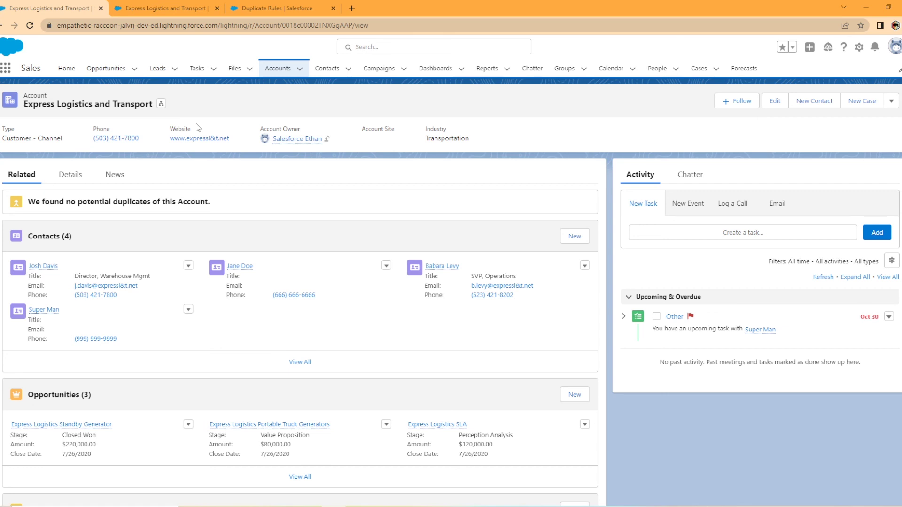
# - Close the Duplicate Rules browser tab with Ctrl+W
pyautogui.hotkey('ctrl', 'w')
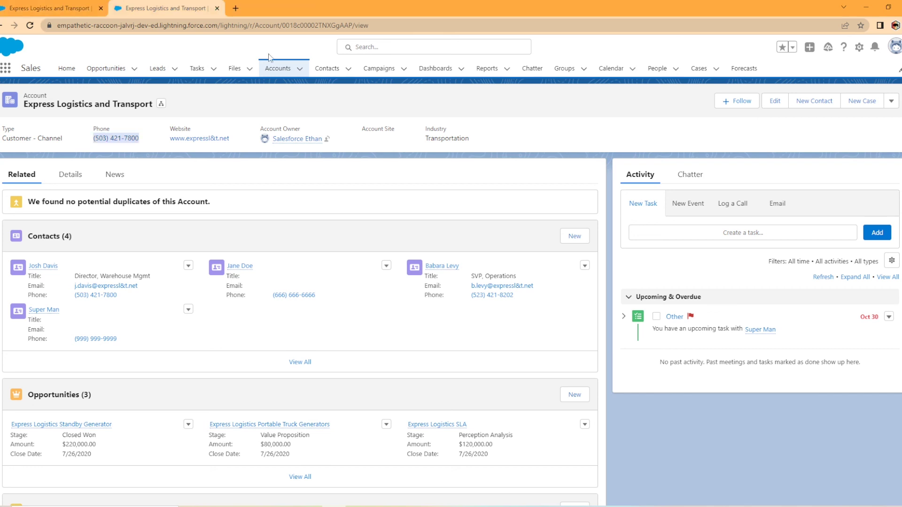